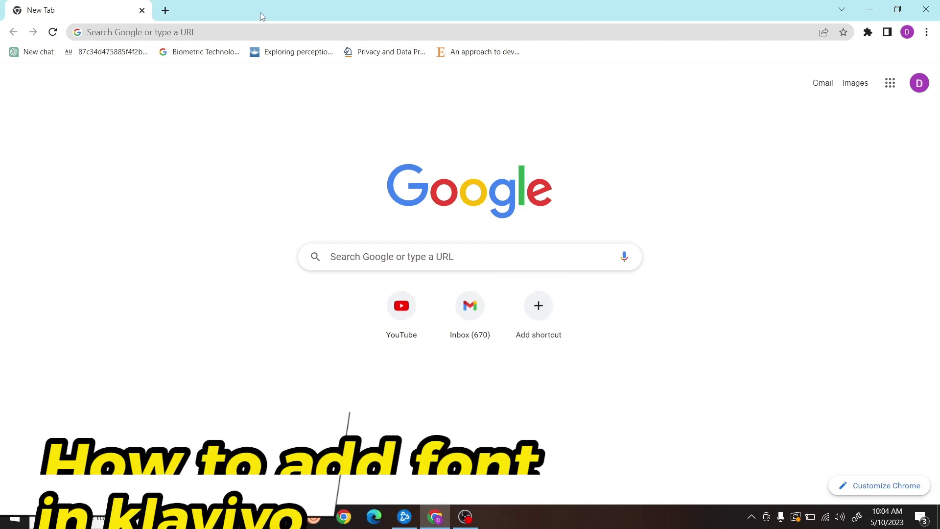
# Visit klaviyo.com in Chrome and open the Klaviyo account dashboard
pyautogui.click(256, 32)
pyautogui.write('klaviy')
pyautogui.press('Return')
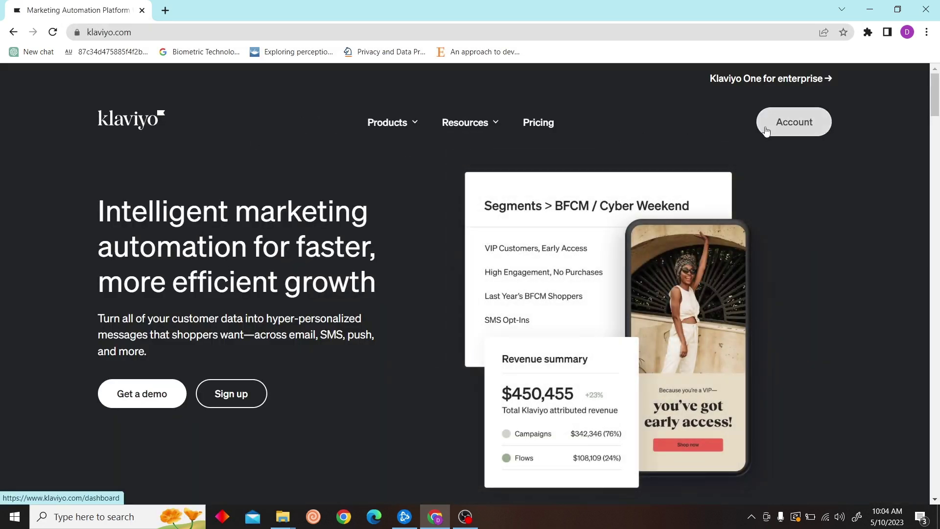
pyautogui.click(268, 33)
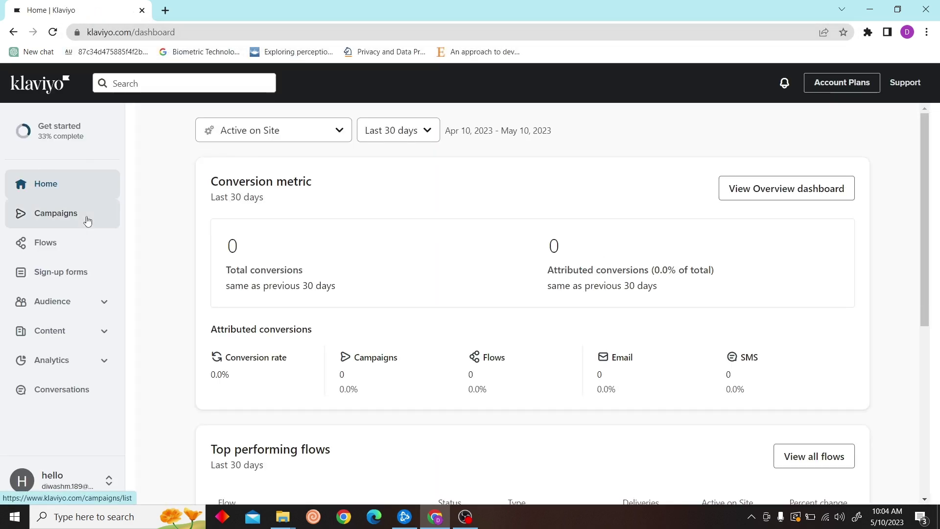
# Open the May 9 2023 3:24 PM campaign from Campaigns and continue to Content
pyautogui.click(111, 213)
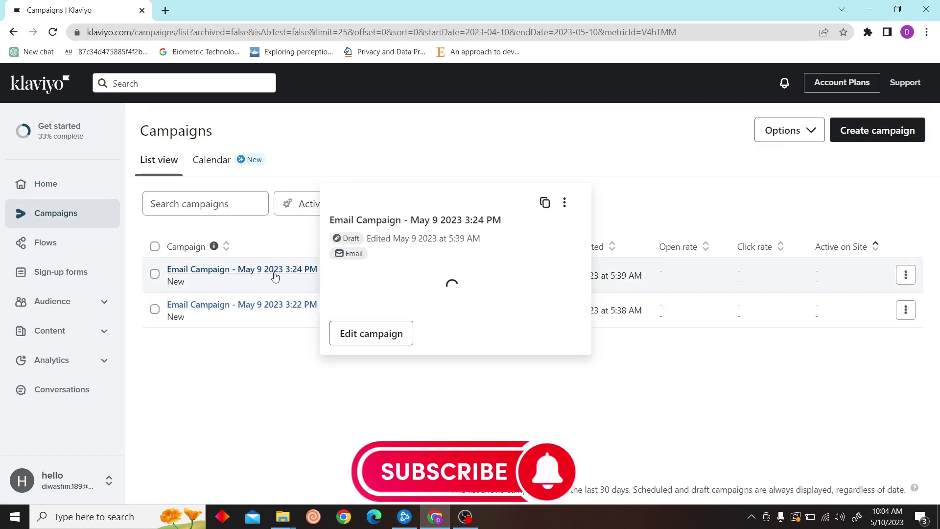
pyautogui.click(309, 271)
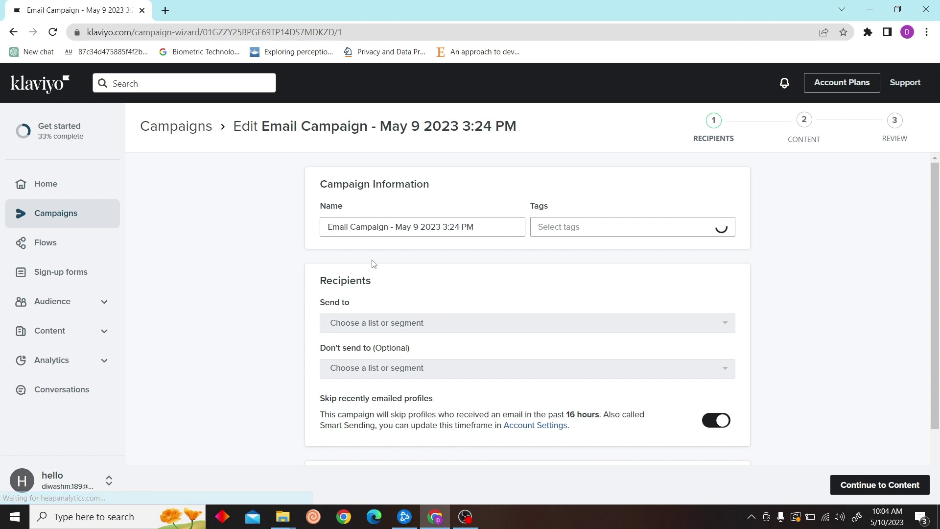
pyautogui.click(856, 485)
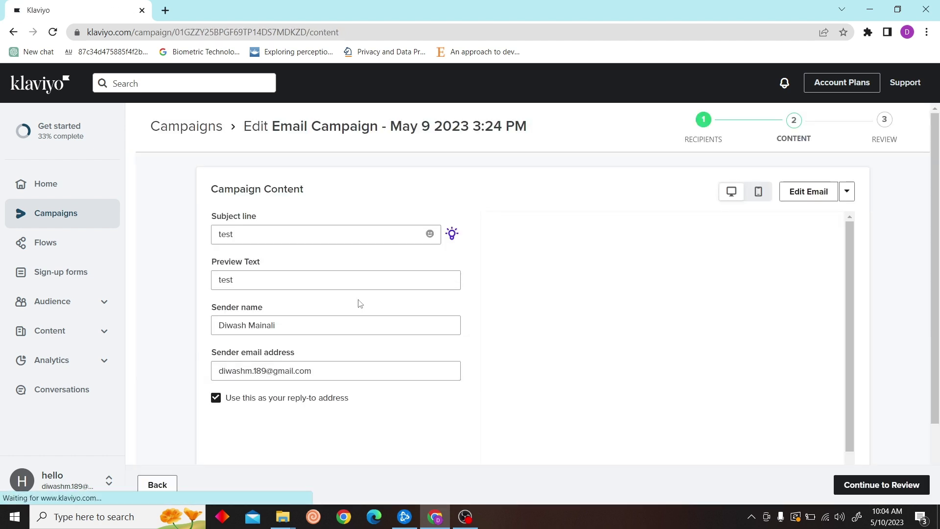
pyautogui.scroll(-2, 320, 285)
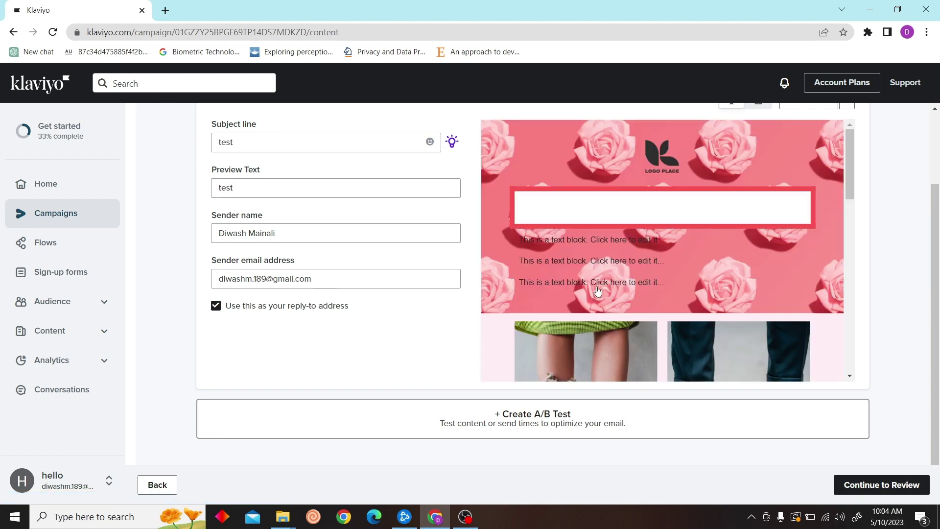
pyautogui.scroll(2, 574, 311)
# Preview the email as a web page, then return and open it in the editor
pyautogui.click(567, 335)
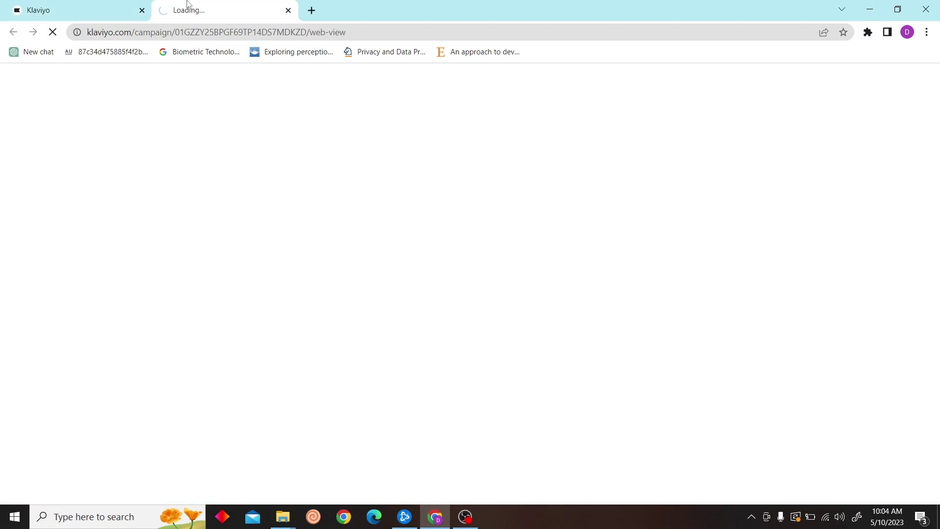
pyautogui.click(62, 10)
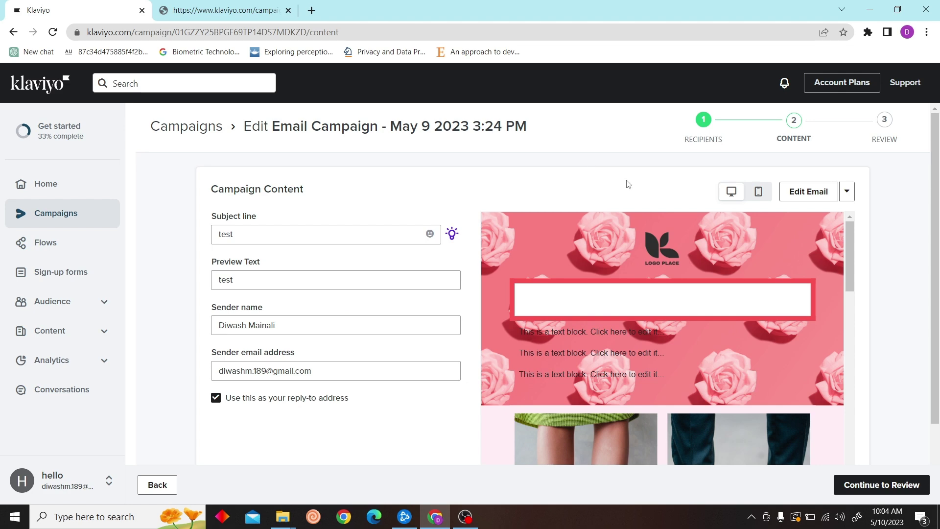
pyautogui.click(817, 196)
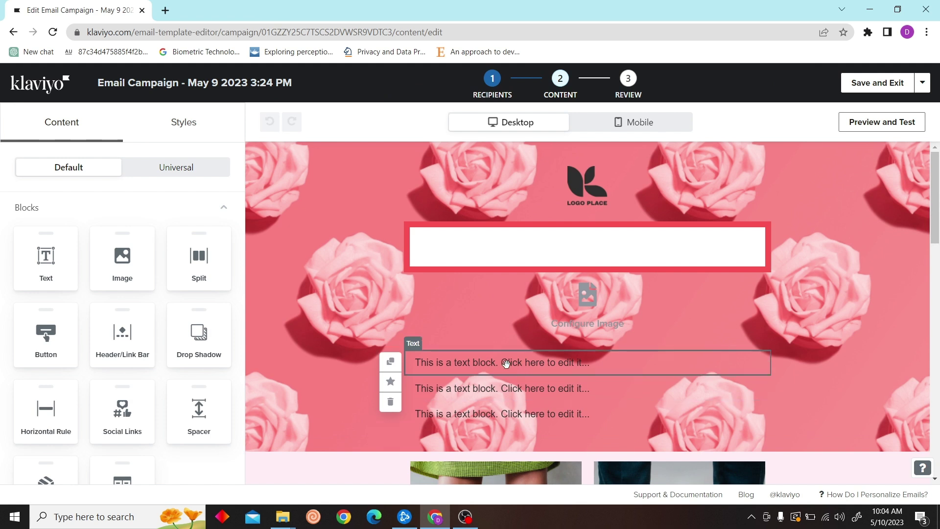
# Select the first text block and choose Add Font from the font family list
pyautogui.click(504, 363)
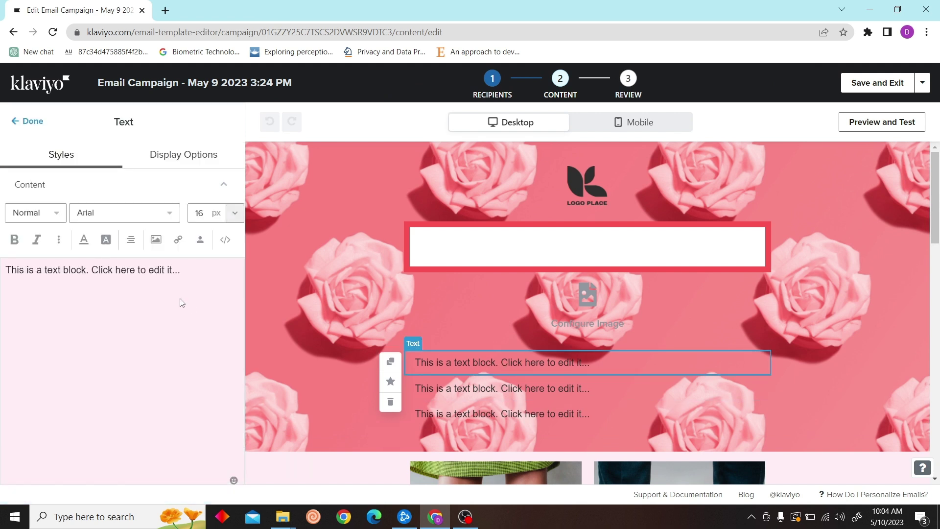
pyautogui.click(161, 218)
pyautogui.scroll(-2, 129, 346)
pyautogui.scroll(-3, 206, 351)
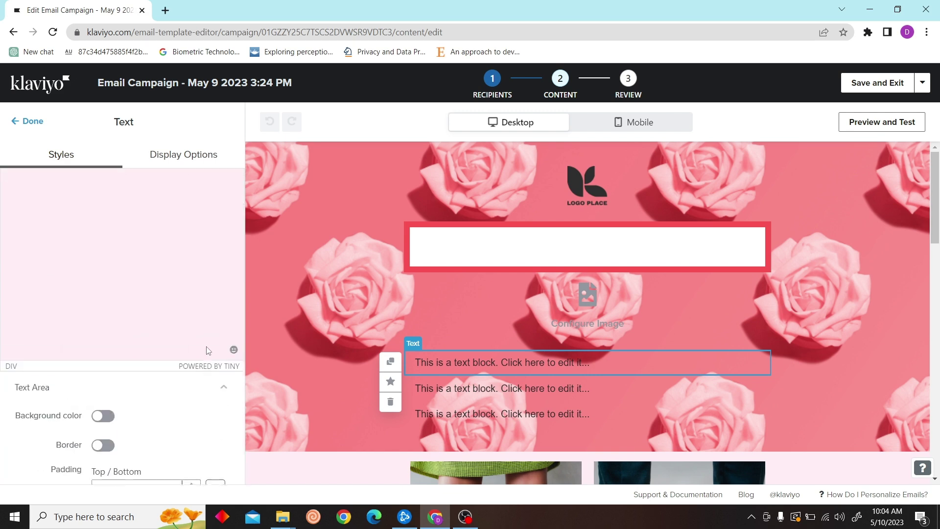
pyautogui.scroll(3, 145, 264)
pyautogui.scroll(-1, 143, 343)
pyautogui.scroll(-1, 143, 374)
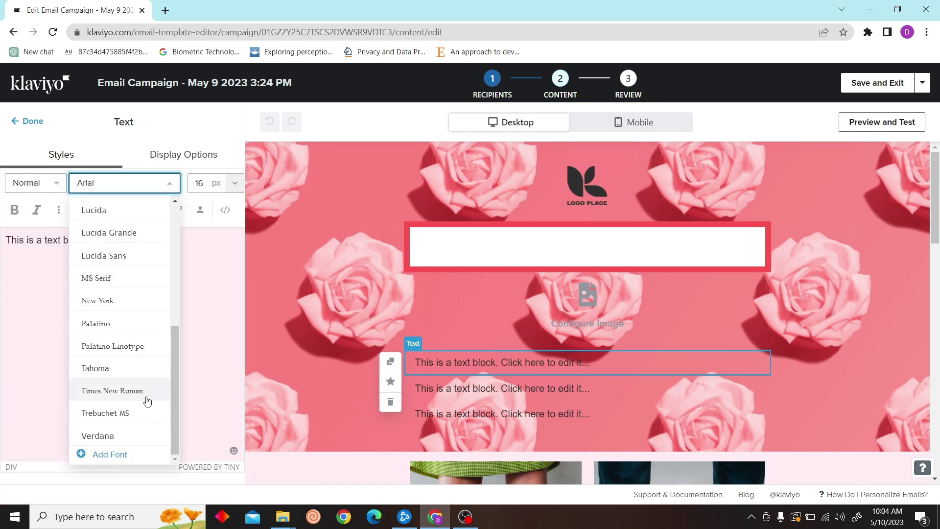
pyautogui.click(134, 453)
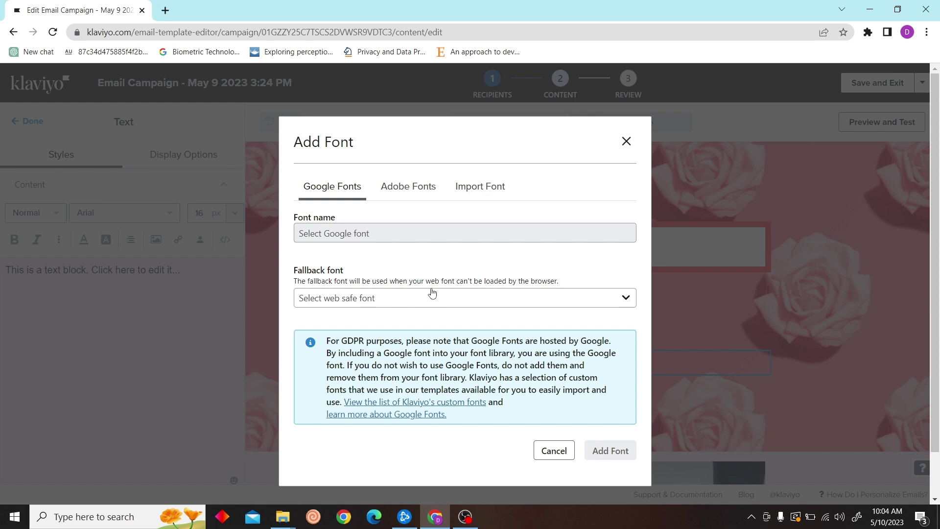
# Set the fallback font to Palatino
pyautogui.click(530, 298)
pyautogui.scroll(-1, 495, 373)
pyautogui.scroll(-4, 495, 373)
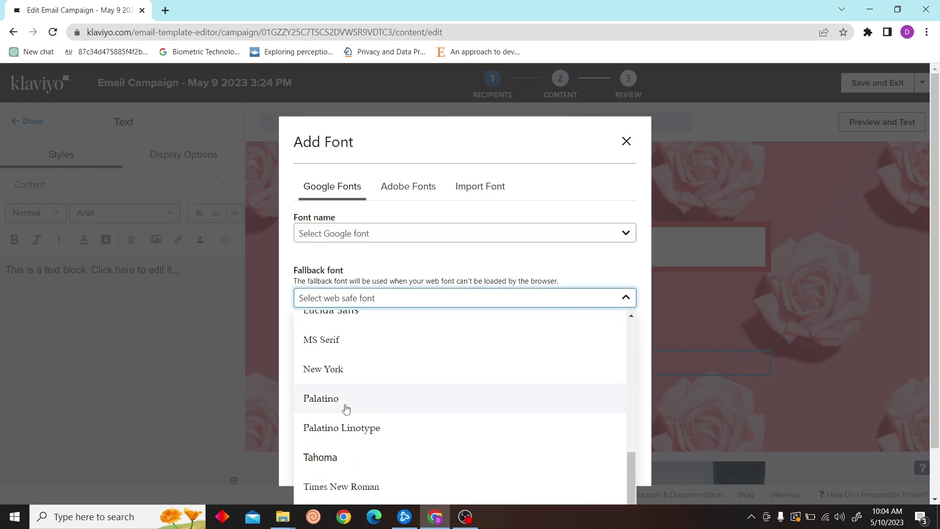
pyautogui.click(373, 400)
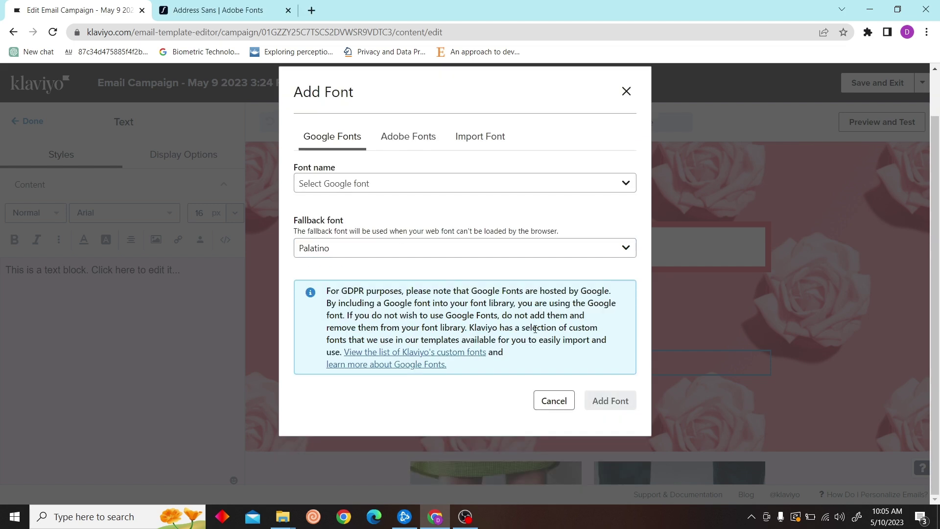
pyautogui.click(461, 251)
# Choose Albert Sans as the Google font and add it to the library
pyautogui.click(489, 185)
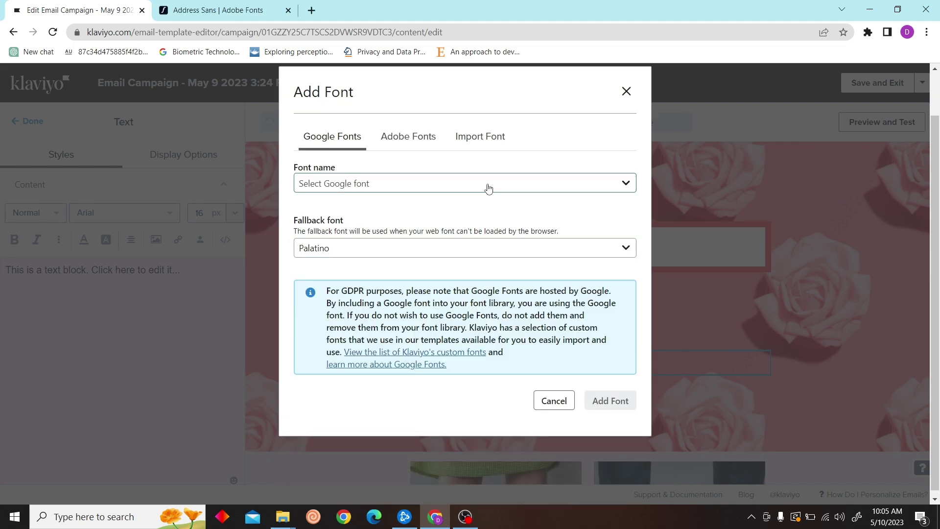
pyautogui.click(460, 188)
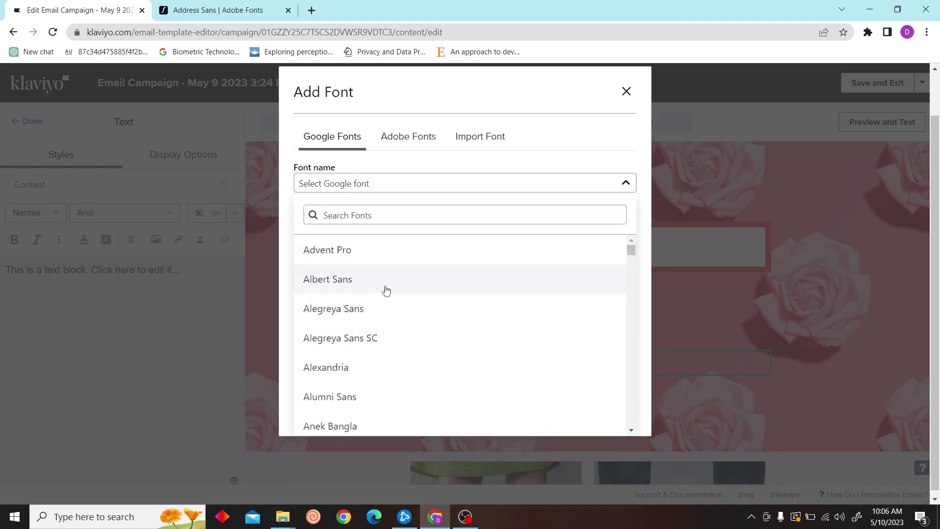
pyautogui.click(400, 287)
pyautogui.scroll(-2, 504, 345)
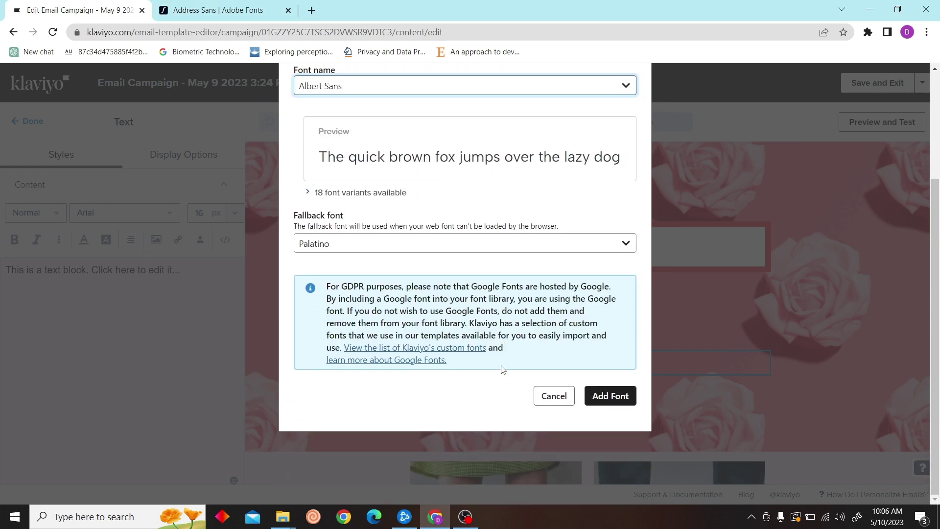
pyautogui.click(600, 397)
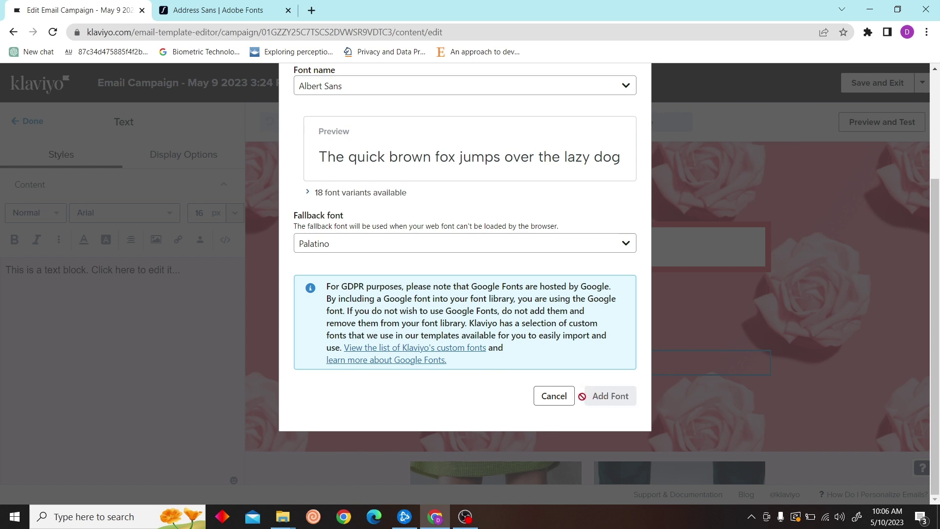